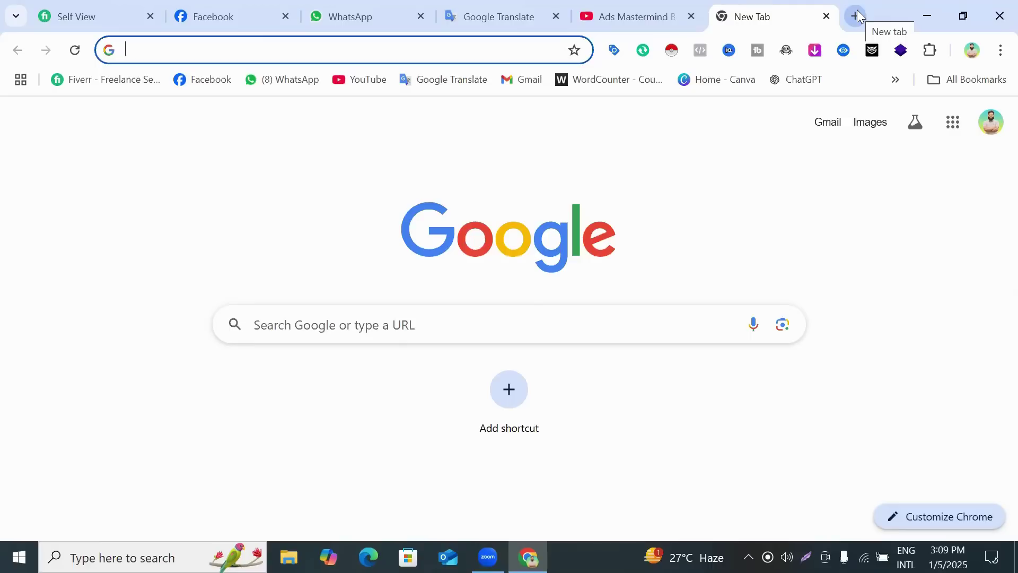
Search Google for business.facebook.com and open the Meta Business Suite result
text(bu)
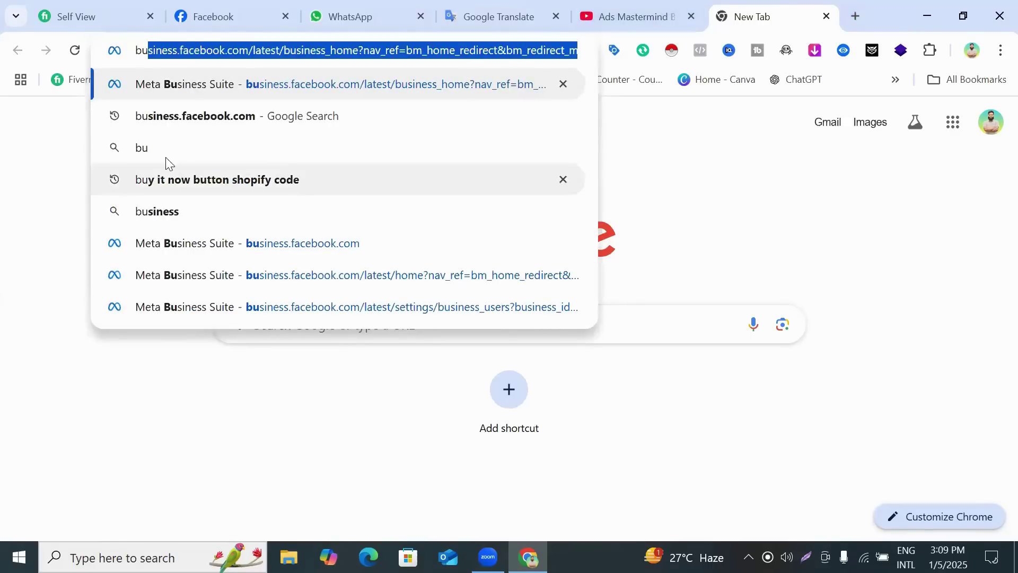
click(229, 117)
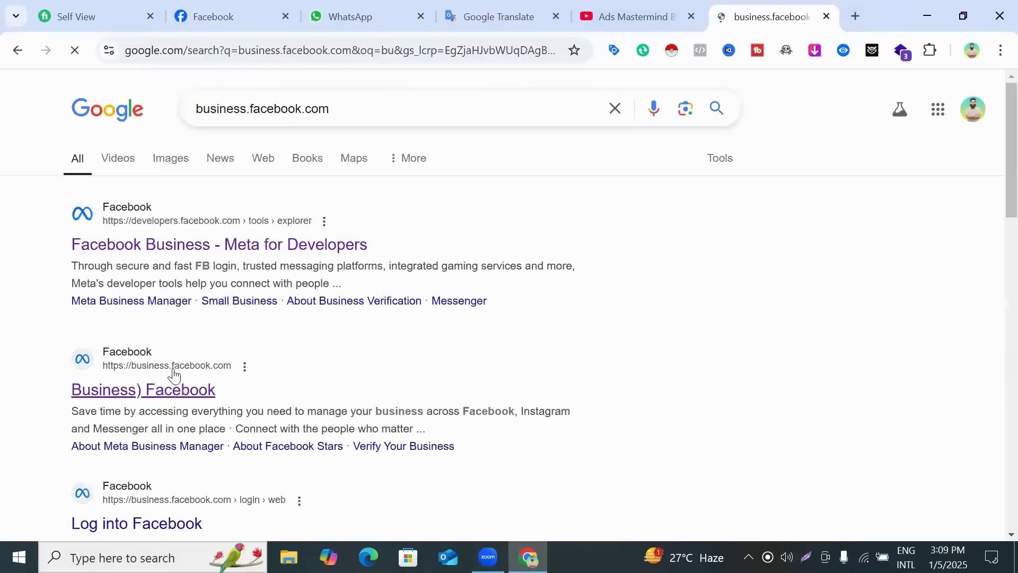
click(179, 392)
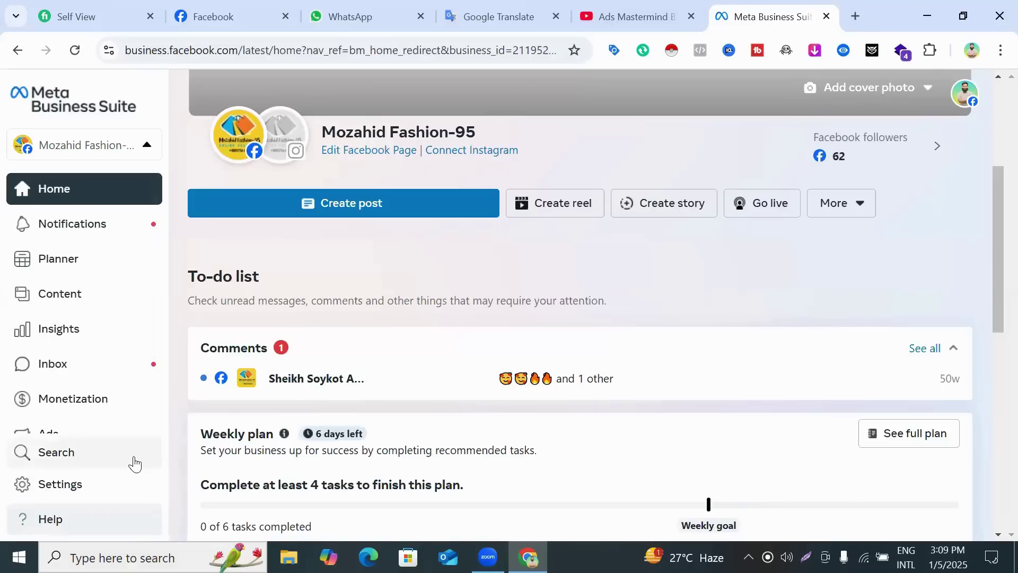
Go to Business Manager from Help and keep Losker Ads Service as the portfolio
click(66, 522)
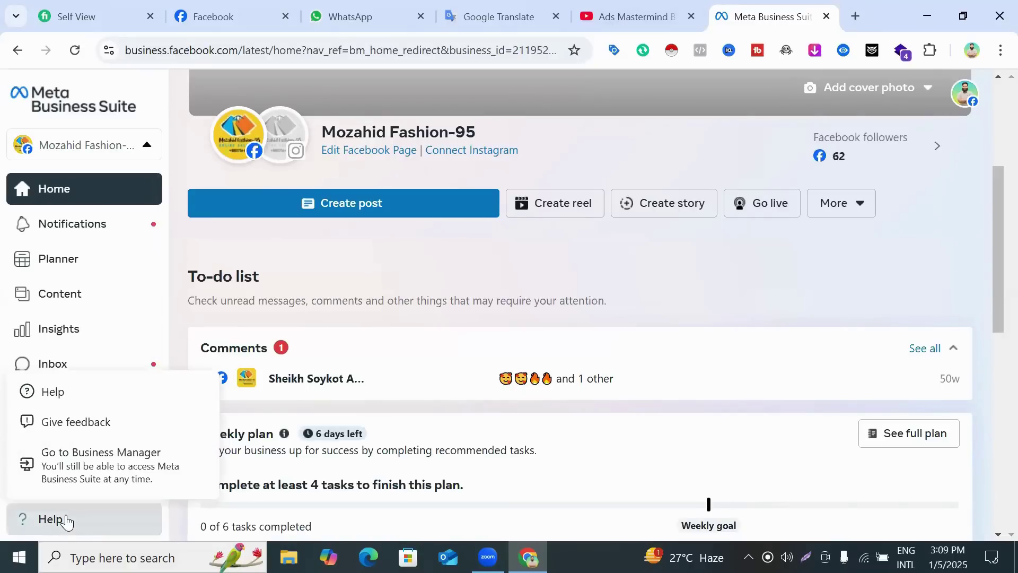
click(87, 467)
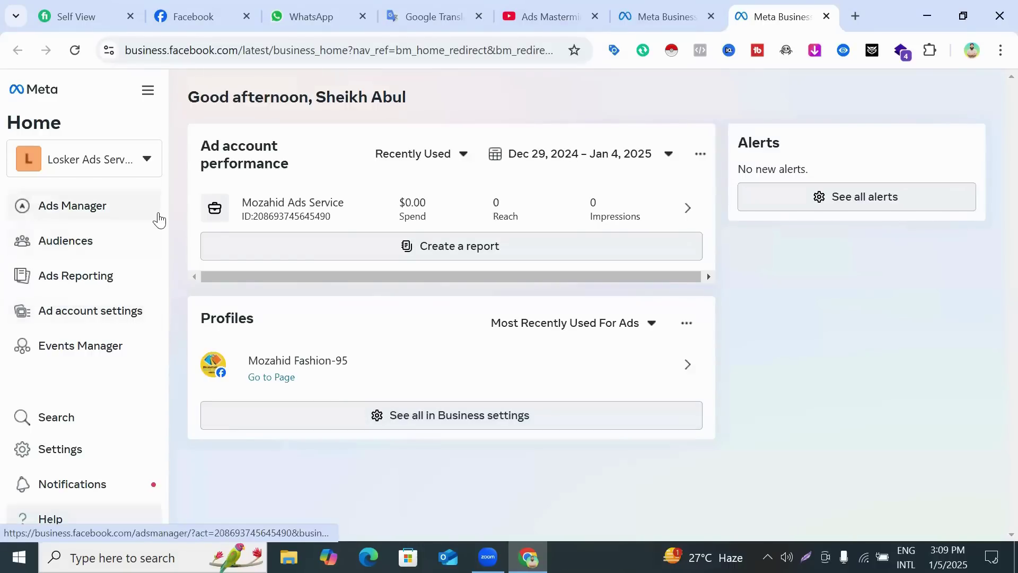
click(131, 162)
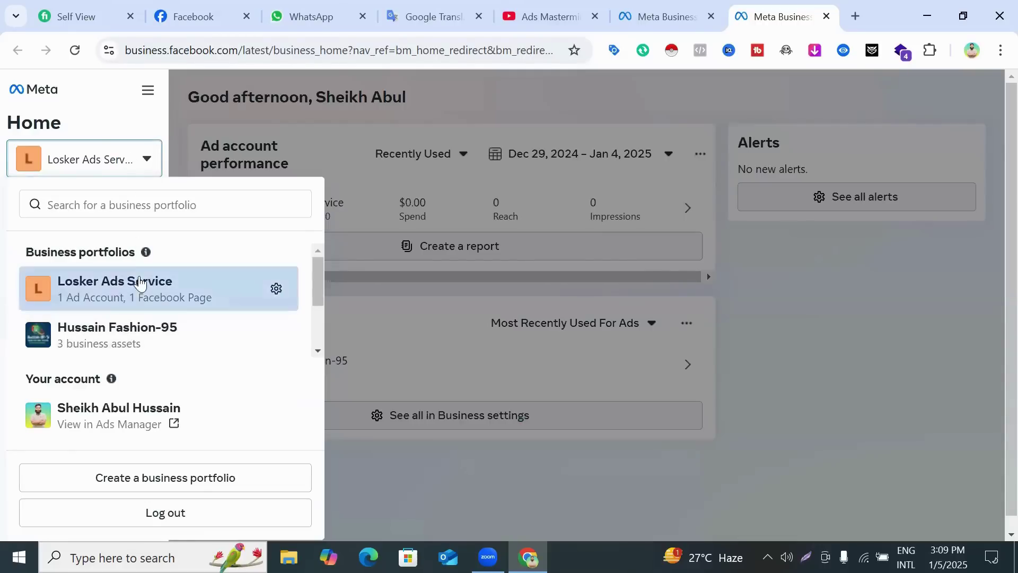
click(100, 151)
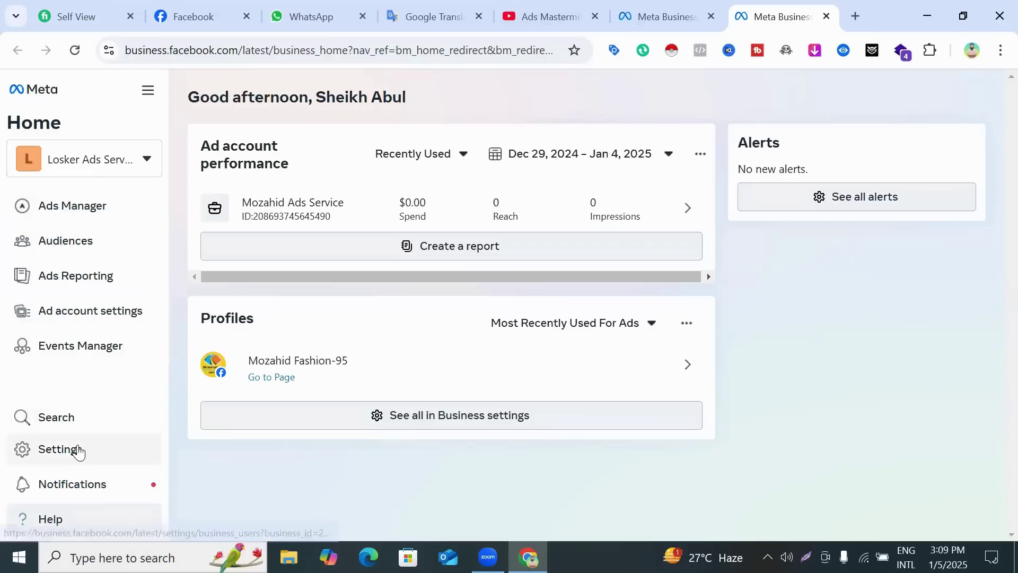
Open the Losker Ads Service People settings and start a new invitation
click(62, 454)
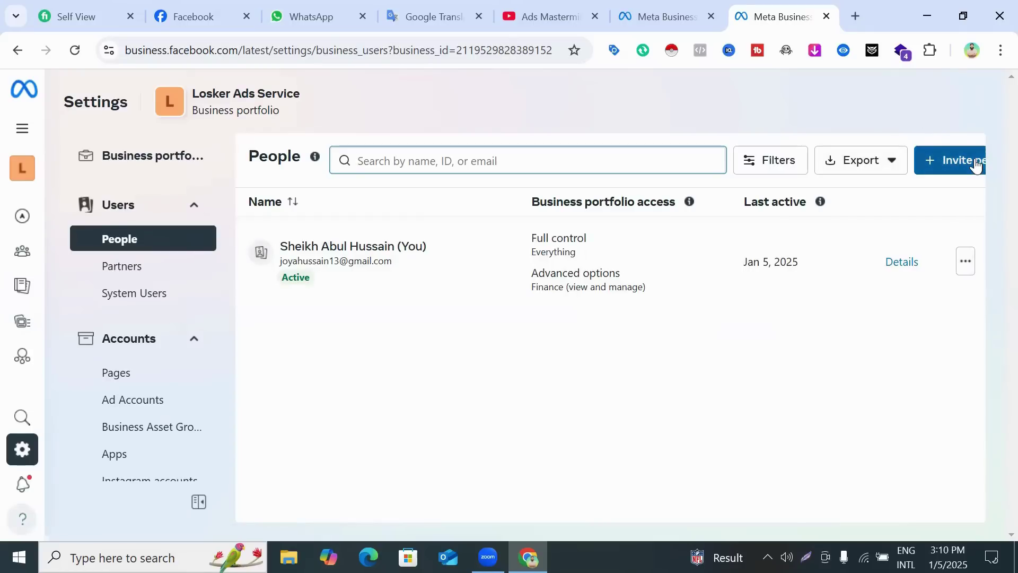
click(956, 159)
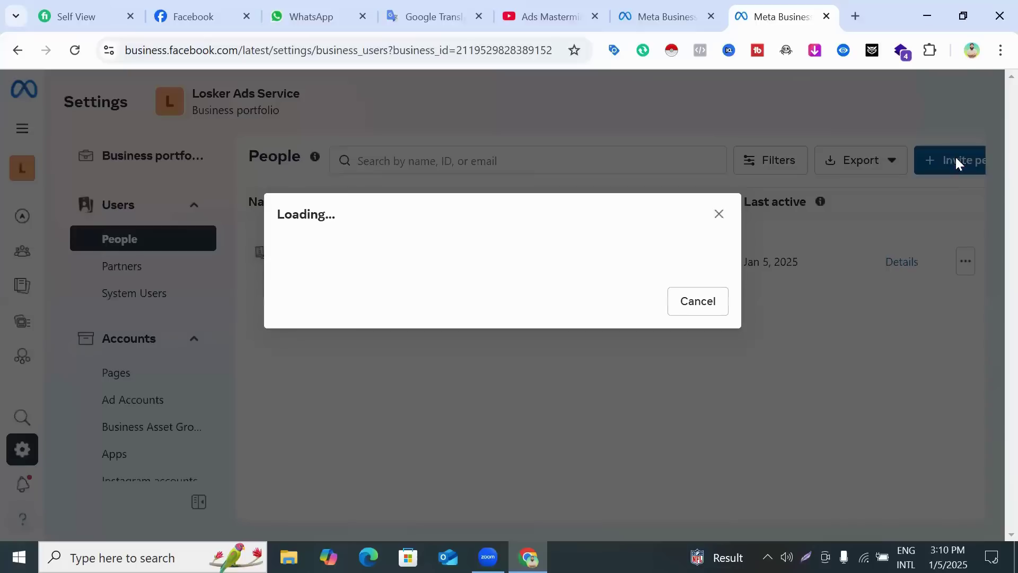
Paste the invitee's email address, leave Additional settings off, and proceed to Assign access
click(578, 224)
key(ctrl+v)
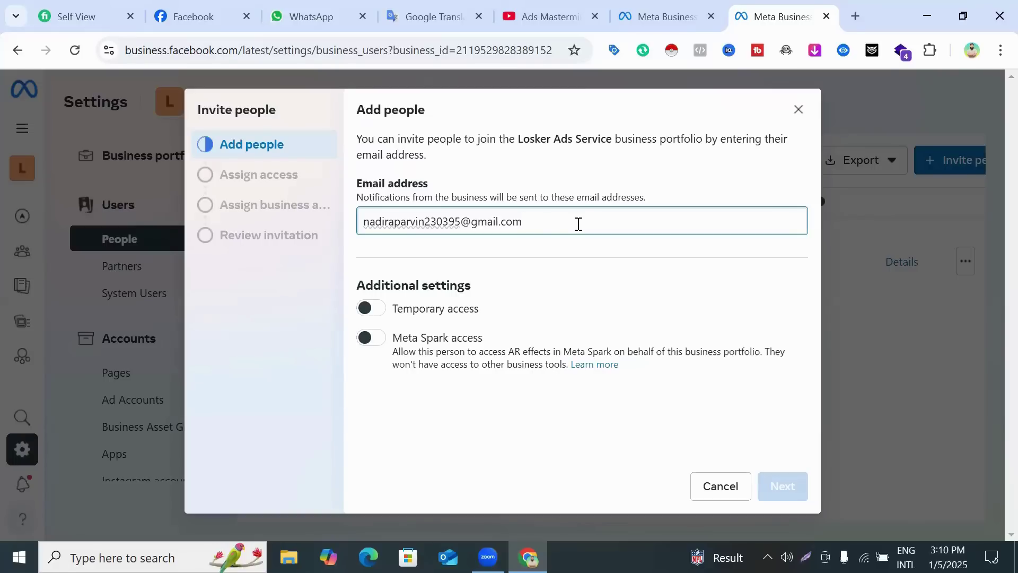
click(663, 172)
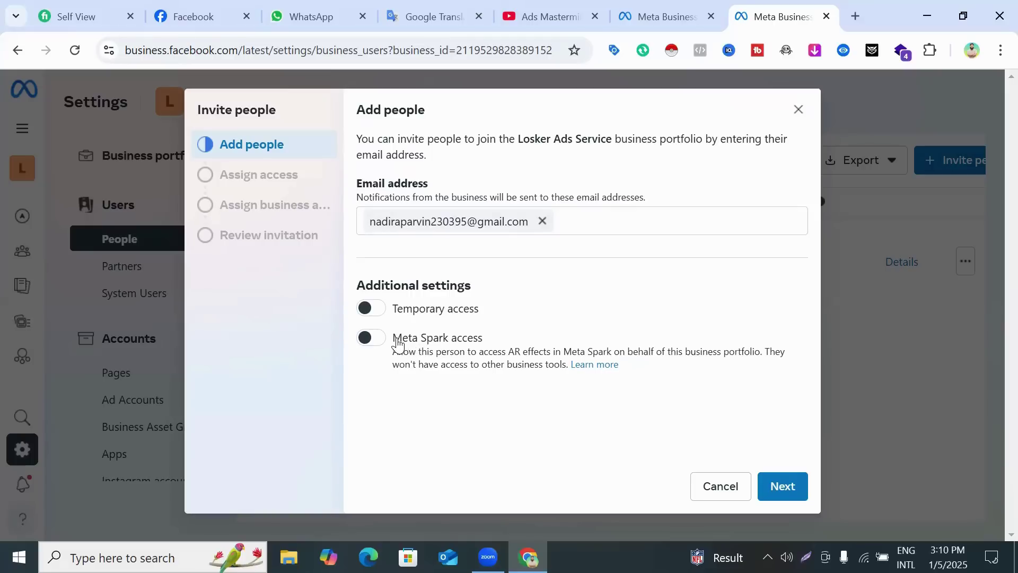
drag(359, 280, 479, 352)
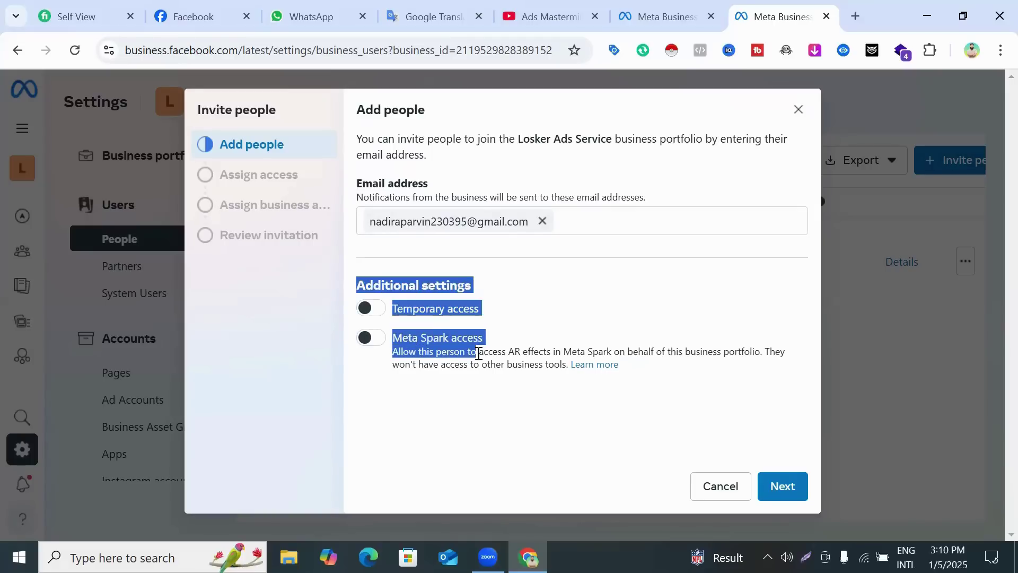
click(569, 286)
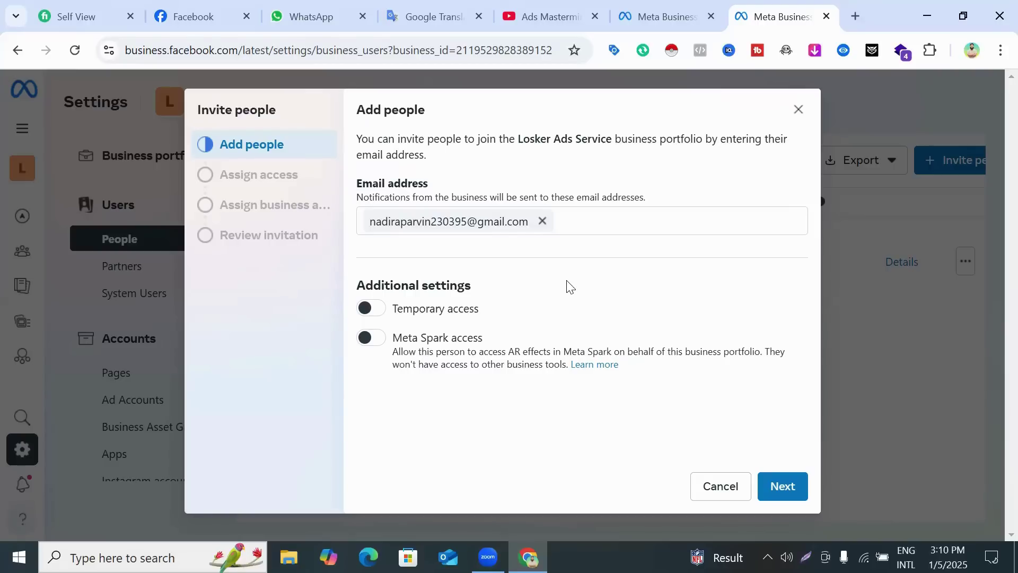
click(783, 487)
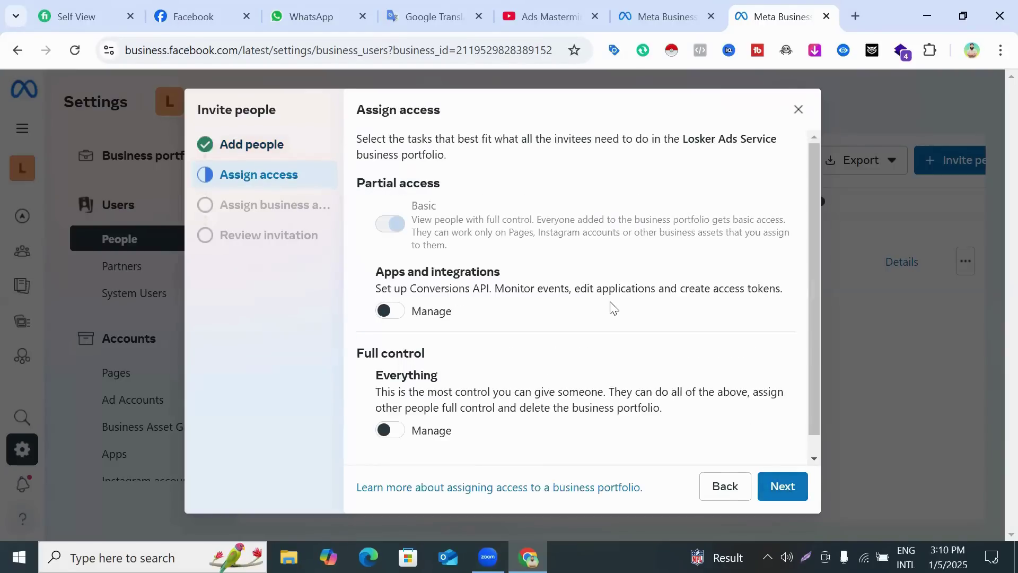
Grant the invitee full control of the portfolio plus Finance 'Manage' access
scroll(613, 307, down, 1)
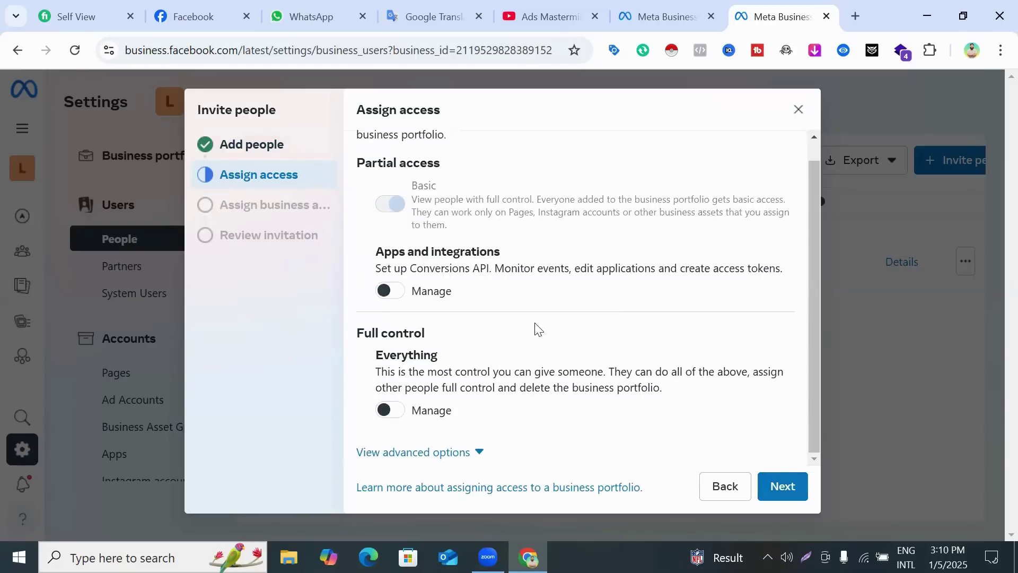
click(391, 409)
scroll(510, 377, down, 1)
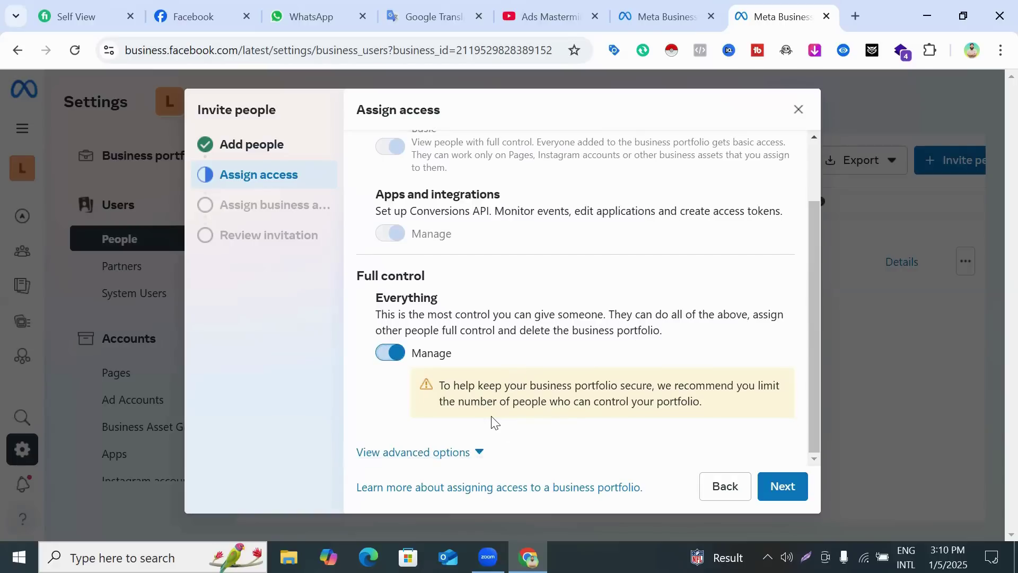
click(447, 448)
scroll(493, 433, down, 2)
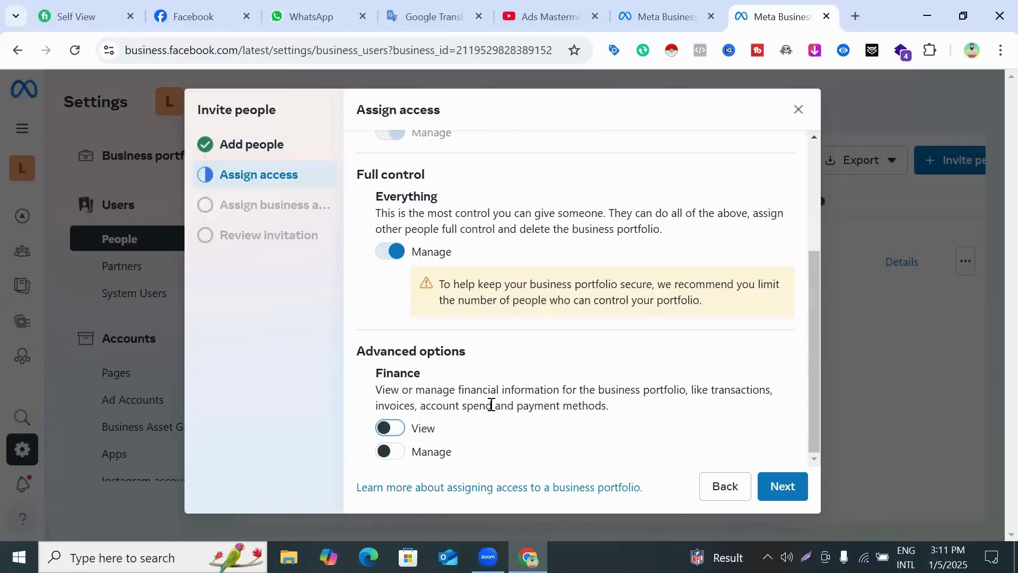
click(398, 457)
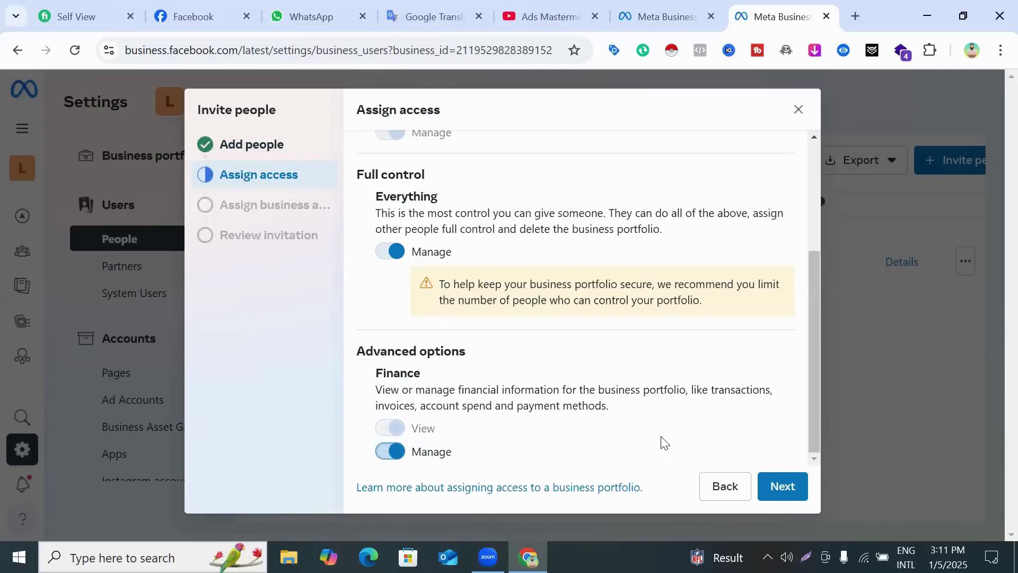
click(783, 486)
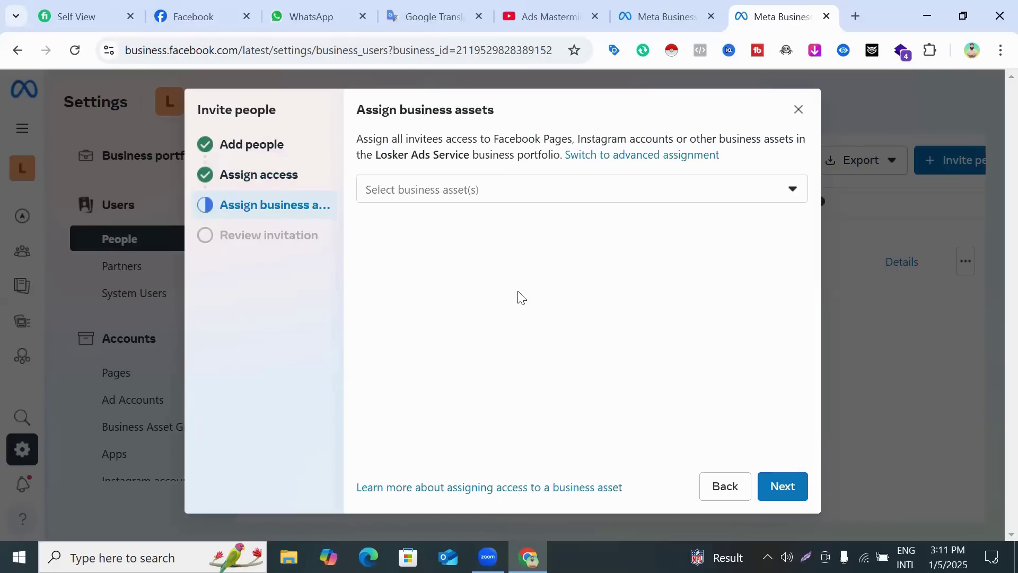
Select the Mozahid Fashion-95 Facebook Page as the business asset to share
click(473, 196)
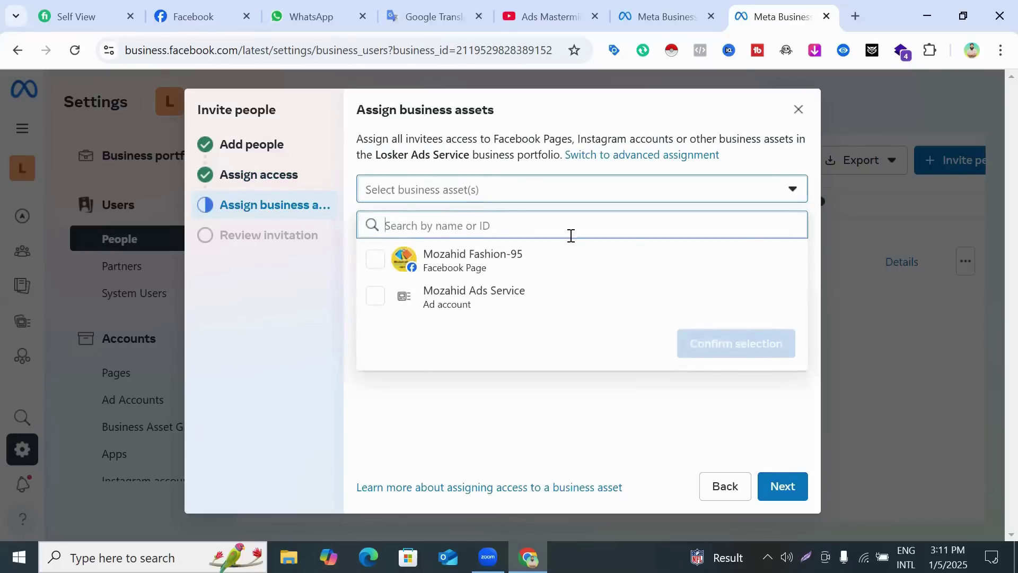
click(486, 268)
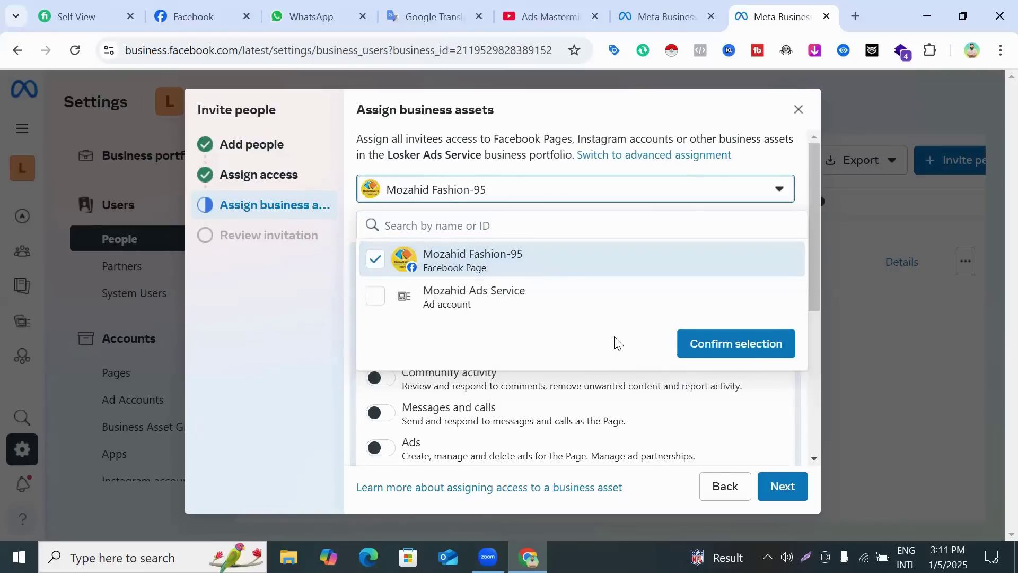
click(763, 349)
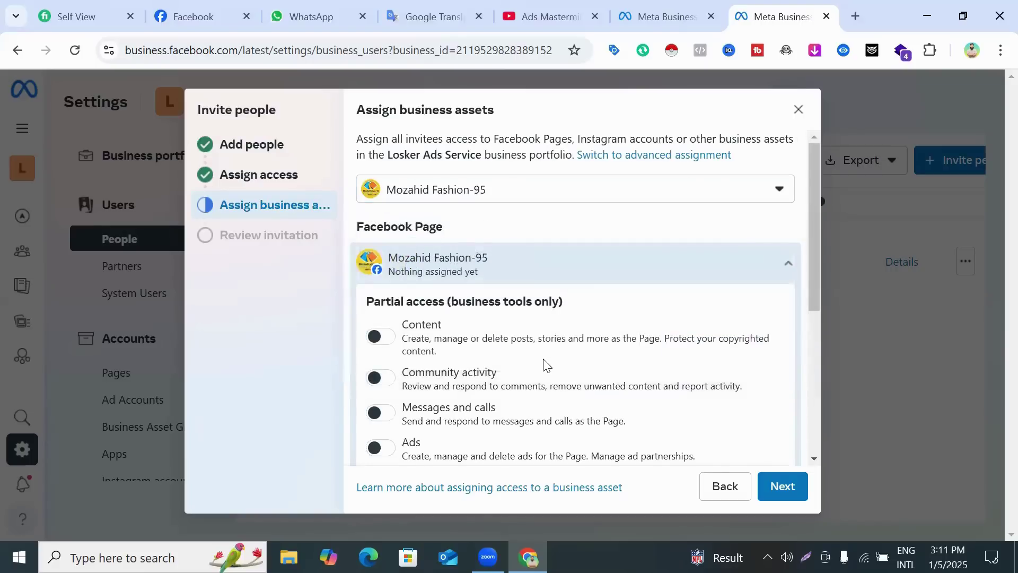
Give the invitee Full control (Everything) over the Mozahid Fashion-95 page
scroll(545, 360, down, 5)
scroll(545, 364, down, 1)
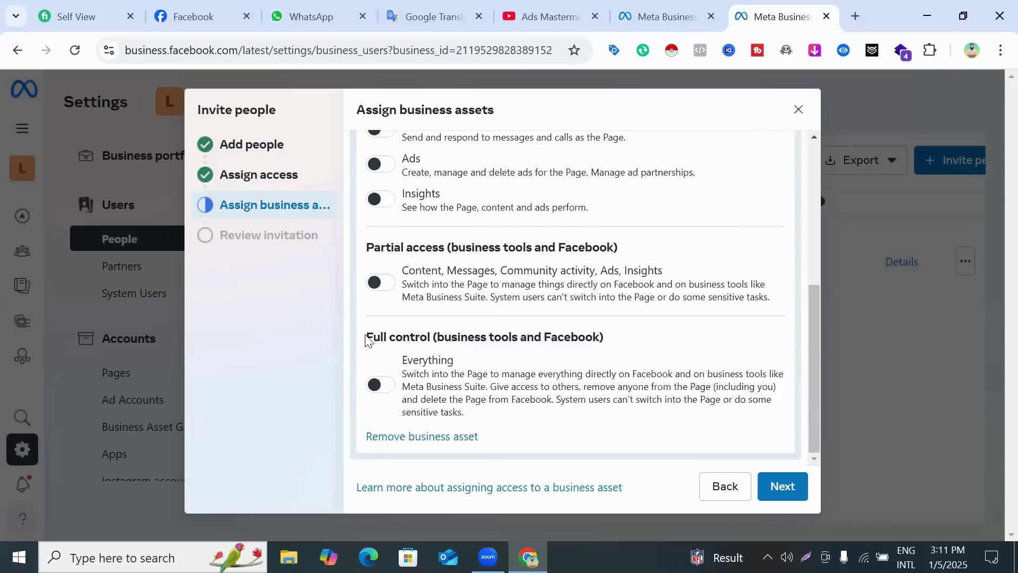
drag(365, 340, 607, 341)
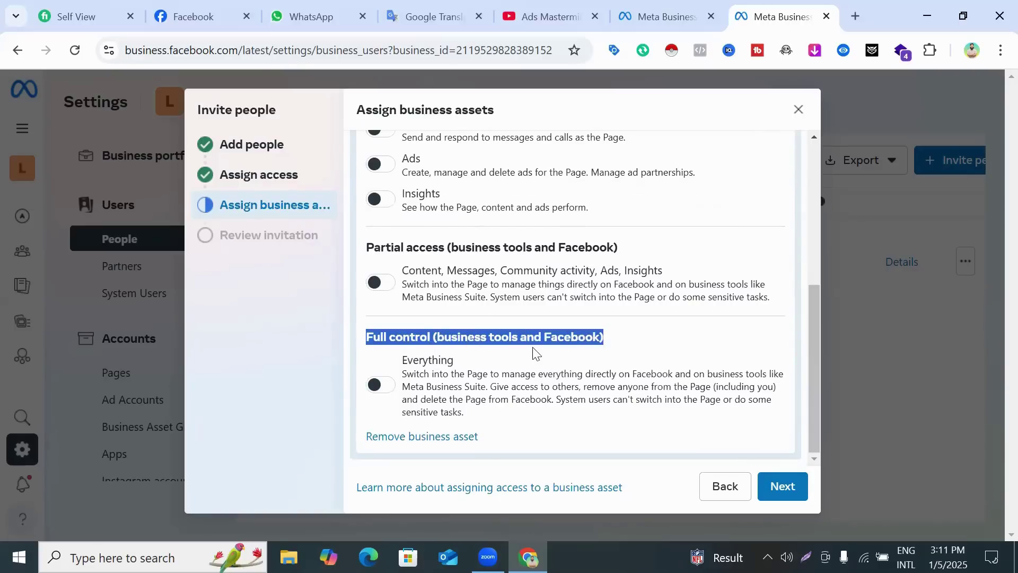
click(375, 383)
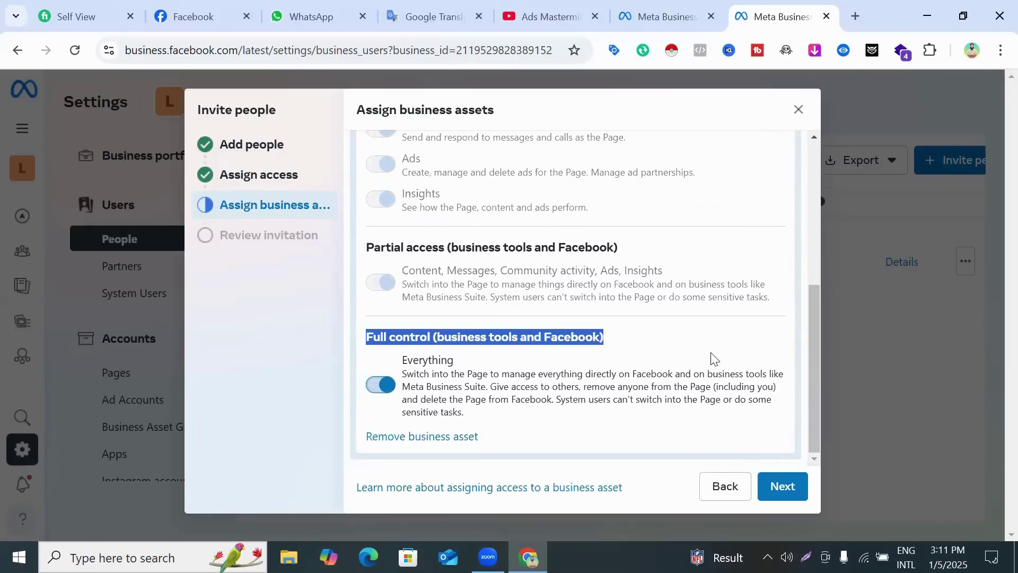
scroll(618, 403, up, 5)
scroll(619, 409, down, 5)
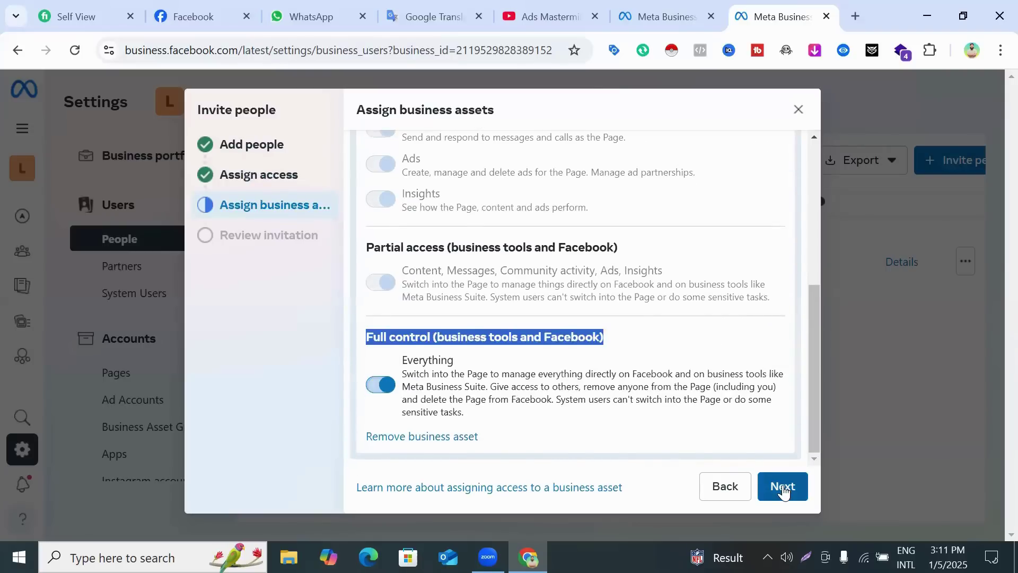
click(782, 488)
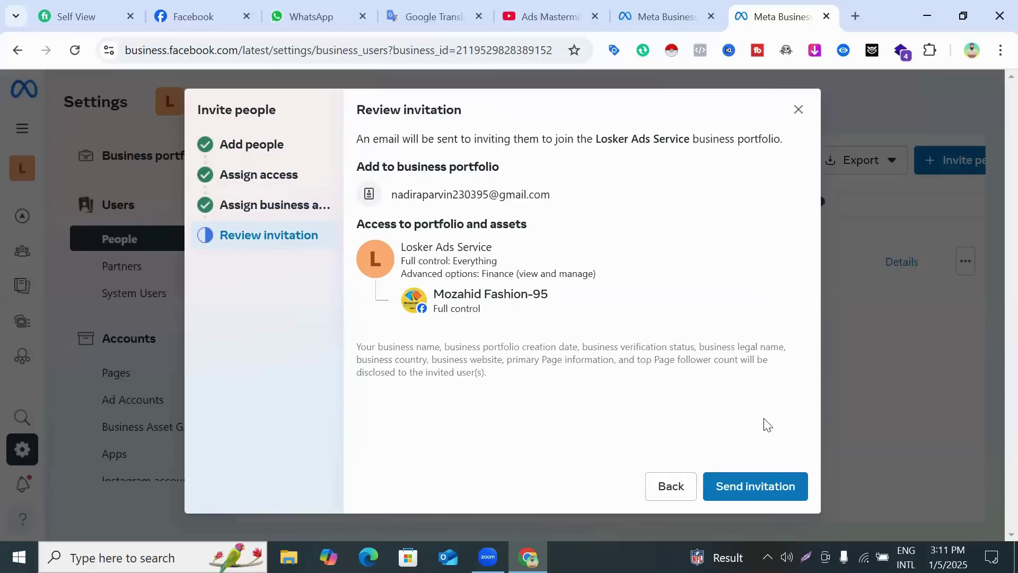
click(806, 557)
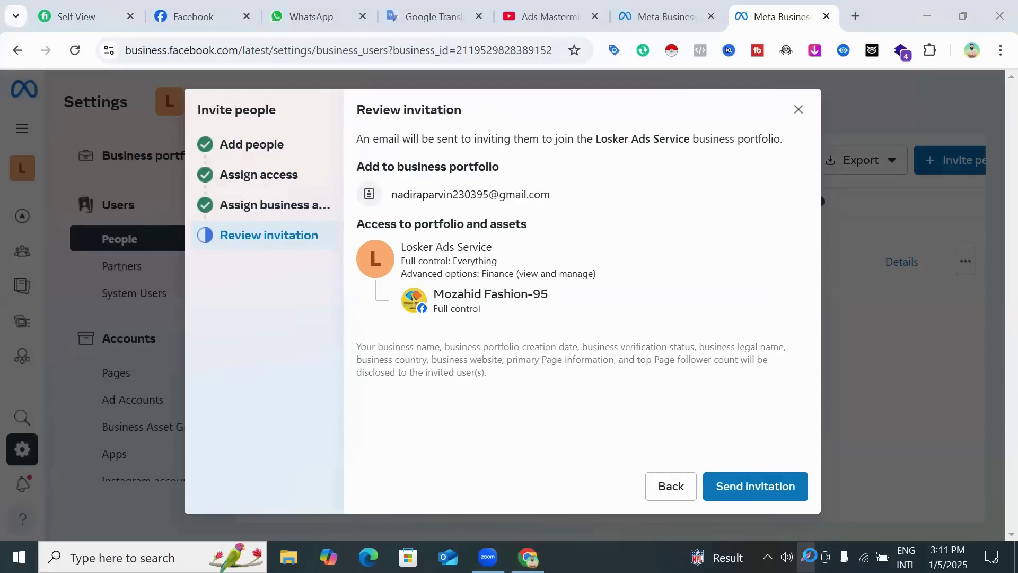
drag(617, 415, 828, 509)
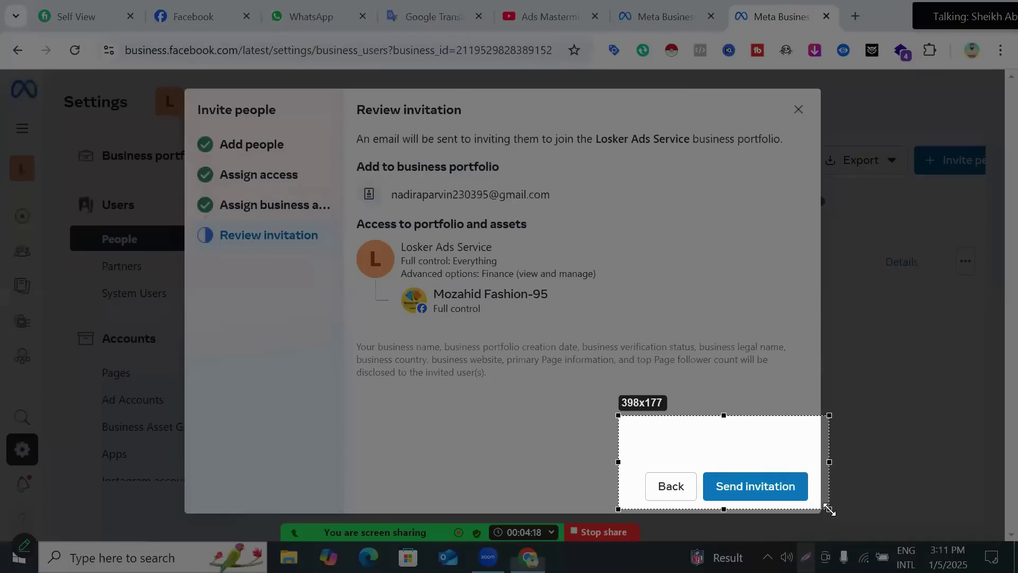
click(847, 390)
mouse_move(691, 445)
mouse_down()
mouse_move(767, 495)
mouse_move(819, 504)
mouse_up()
mouse_move(787, 302)
mouse_down()
mouse_move(786, 339)
mouse_move(739, 470)
mouse_up()
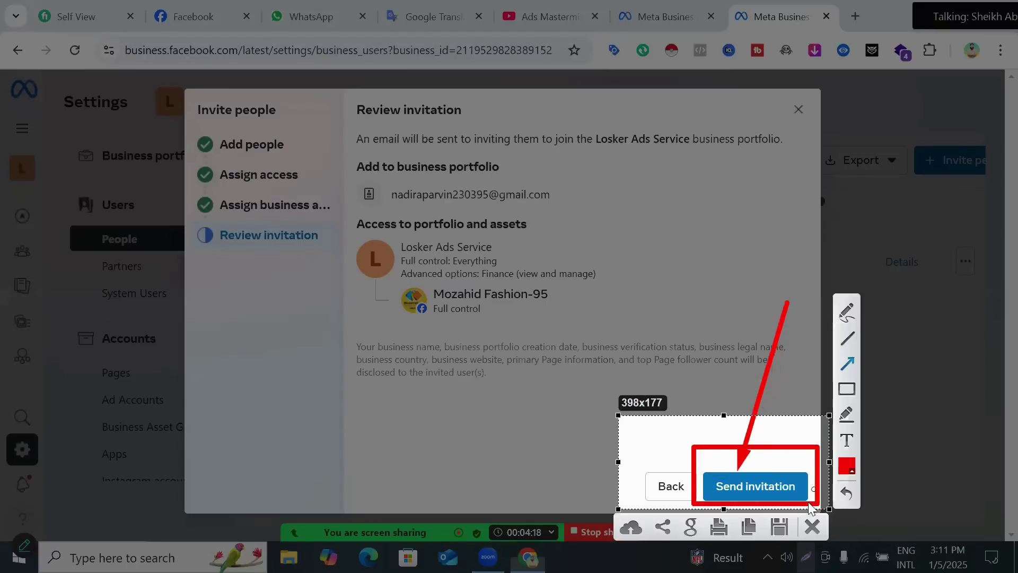
click(811, 526)
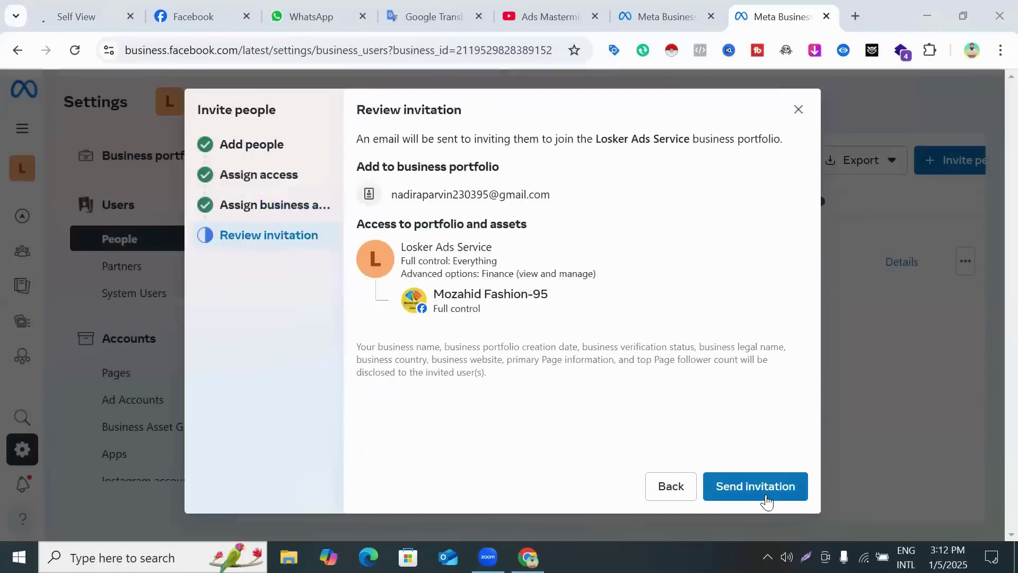
Send the invitation and dismiss the Invitation sent confirmation
click(745, 480)
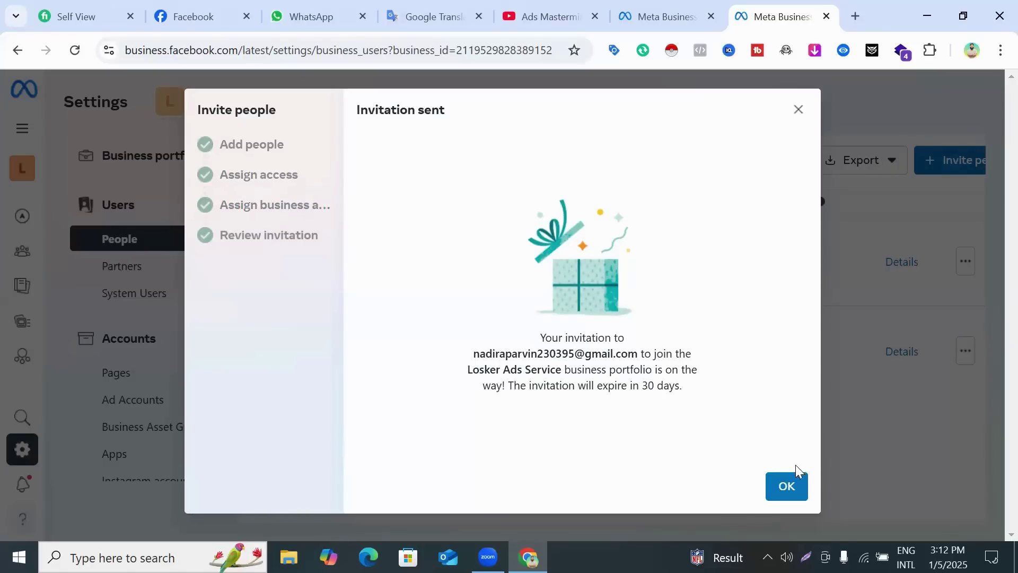
click(789, 489)
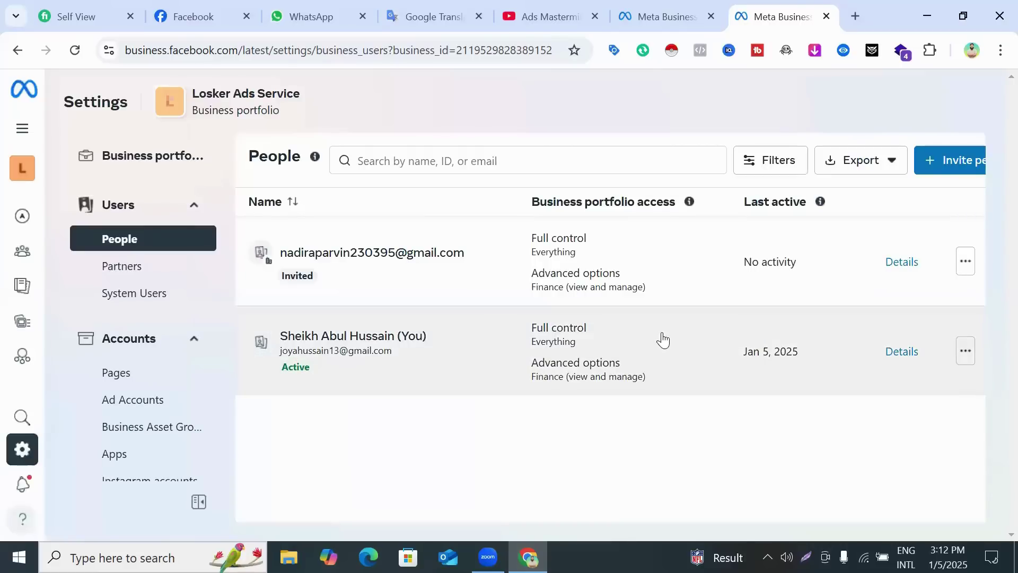